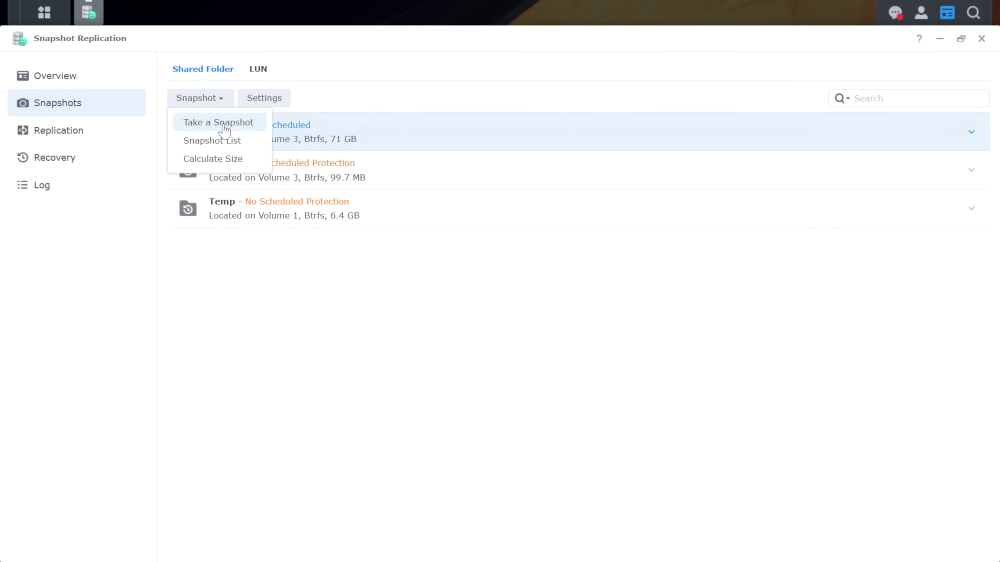
Browse the 10Gb Test snapshot in File Station, agreeing to make the snapshot visible.
click(224, 141)
click(290, 198)
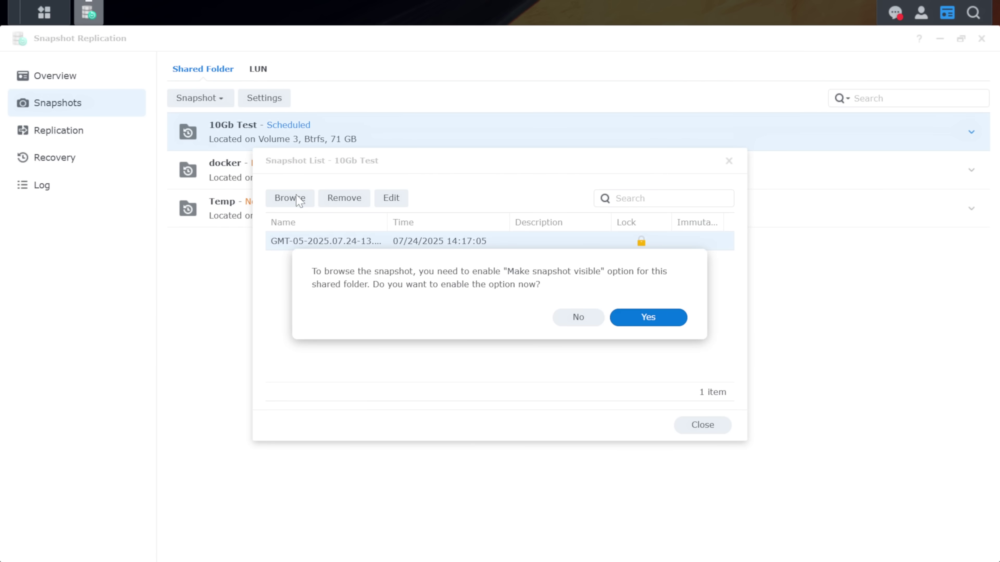
click(645, 318)
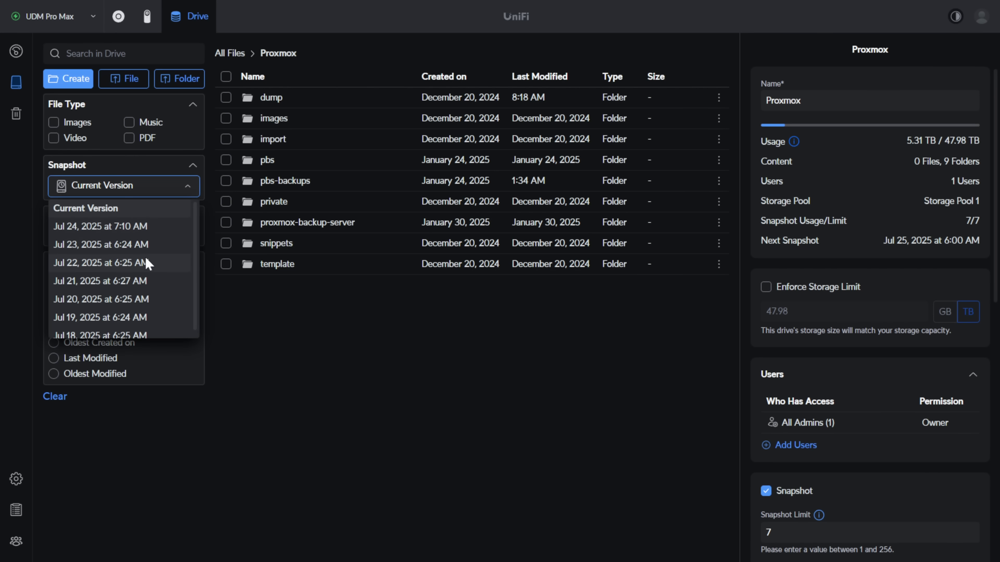
Open pbs-backups in the Jul 22, 2025 snapshot, then switch to the Jul 20, 2025 snapshot.
click(100, 263)
double_click(299, 181)
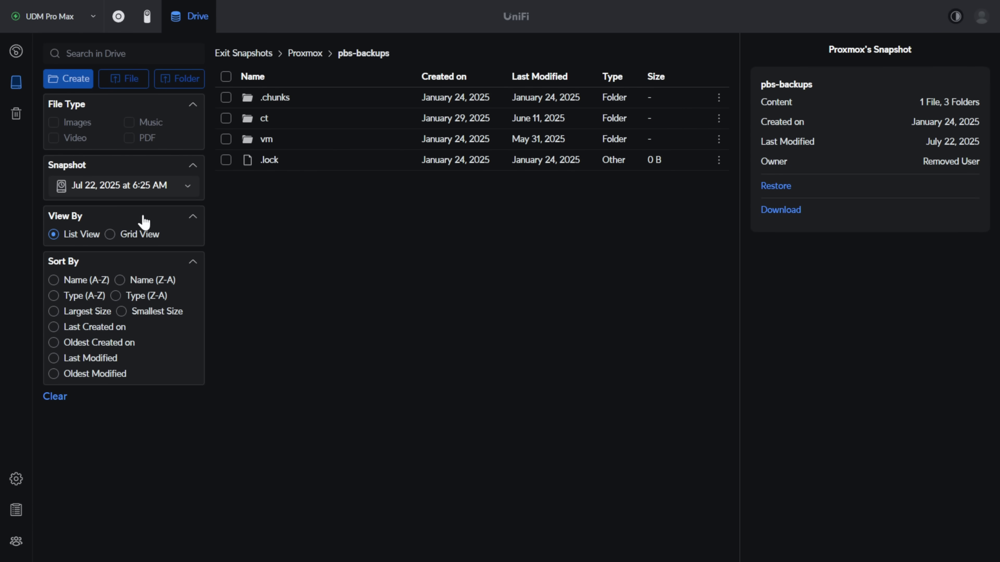
click(136, 190)
click(118, 300)
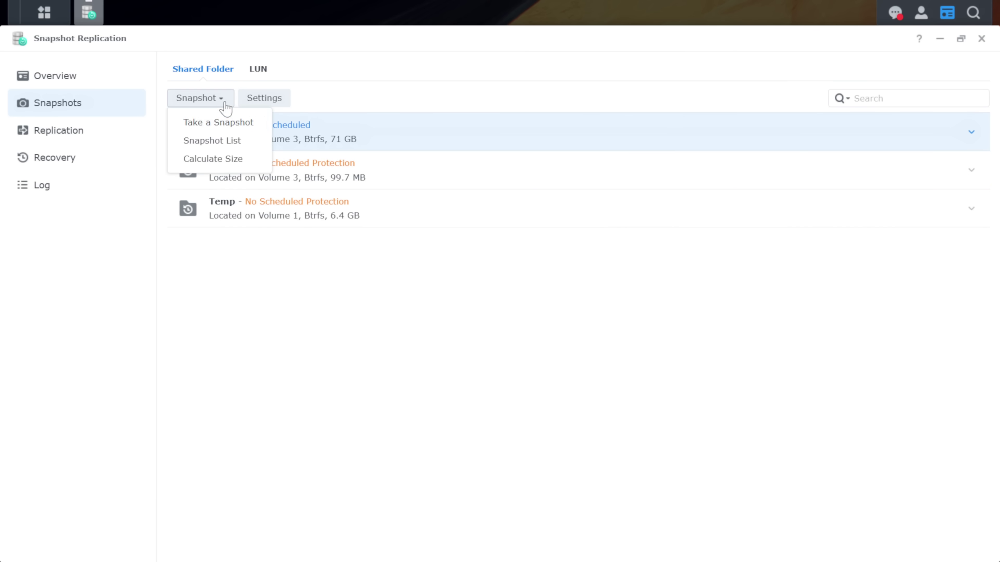
Select the 10Gb Test snapshot from the Snapshot List and browse it, making it visible.
click(224, 146)
click(324, 242)
click(297, 197)
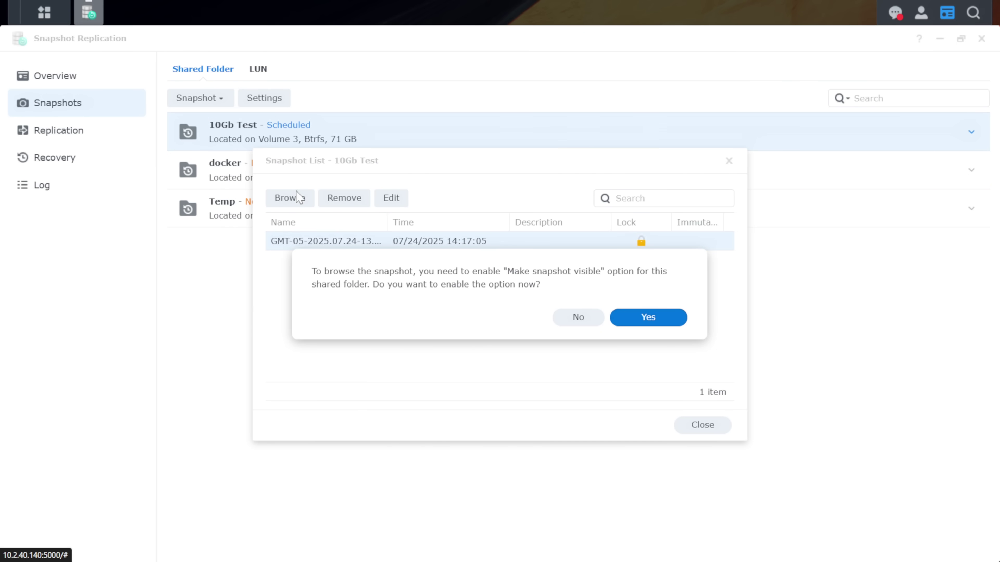
click(648, 318)
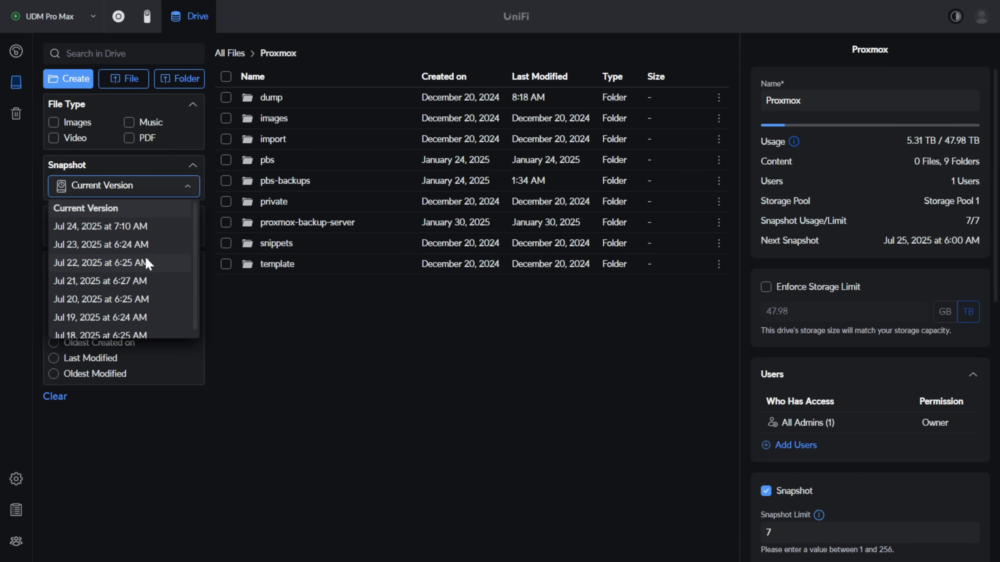
View the Proxmox drive's pbs-backups folder as of Jul 22, then as of Jul 20, 2025.
click(148, 262)
click(306, 178)
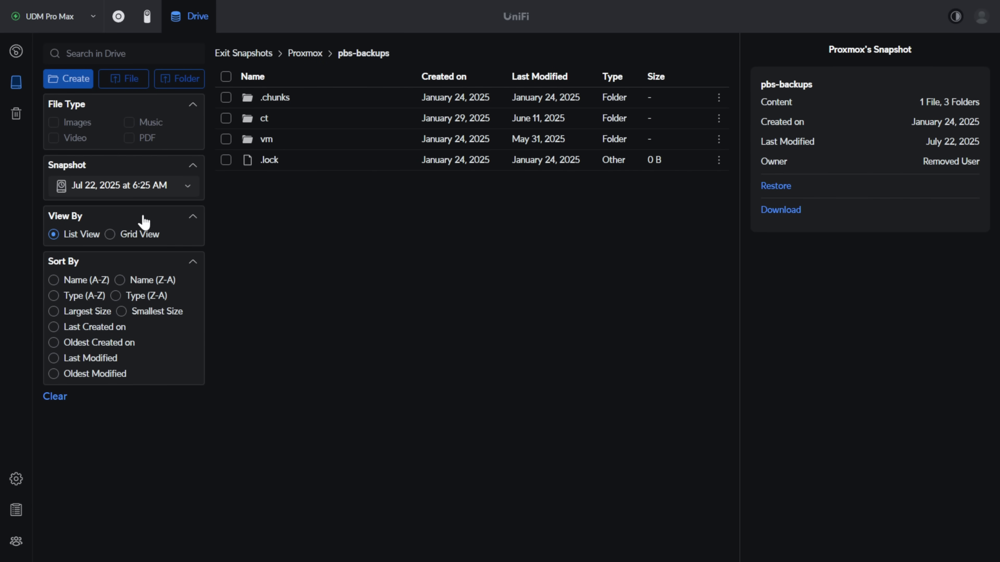
click(136, 187)
click(132, 300)
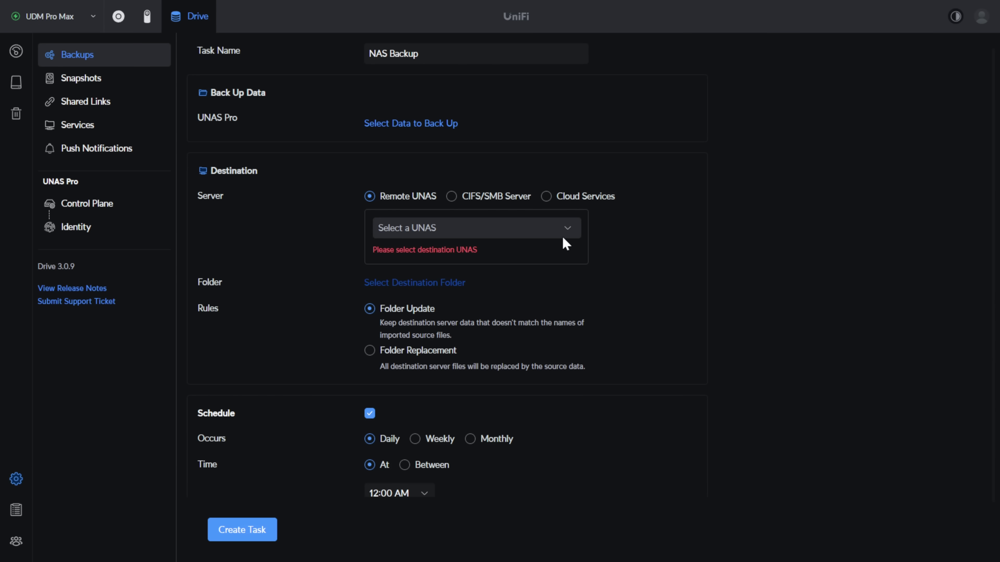
Try the CIFS/SMB and Cloud Services destinations for the NAS Backup task.
click(496, 197)
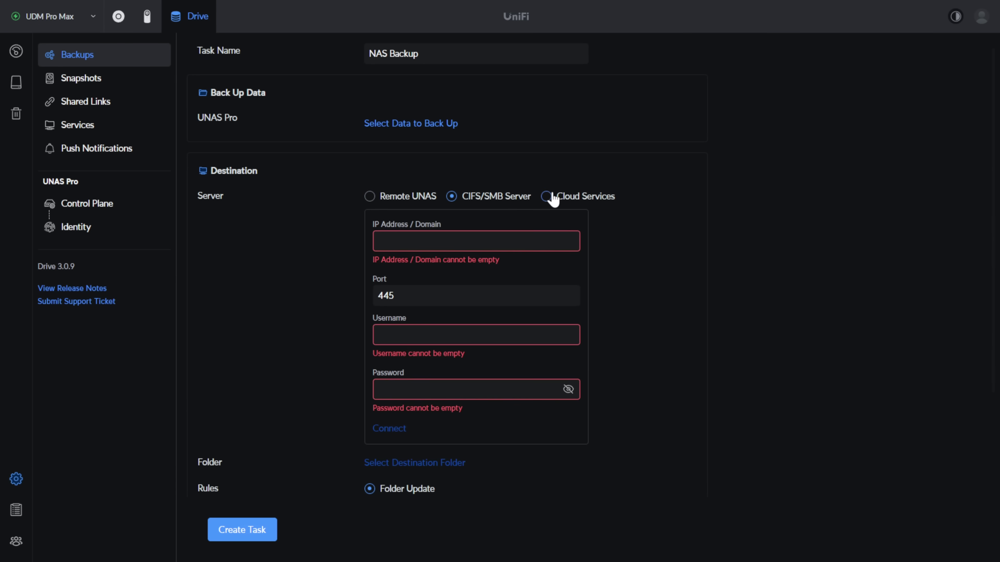
click(566, 200)
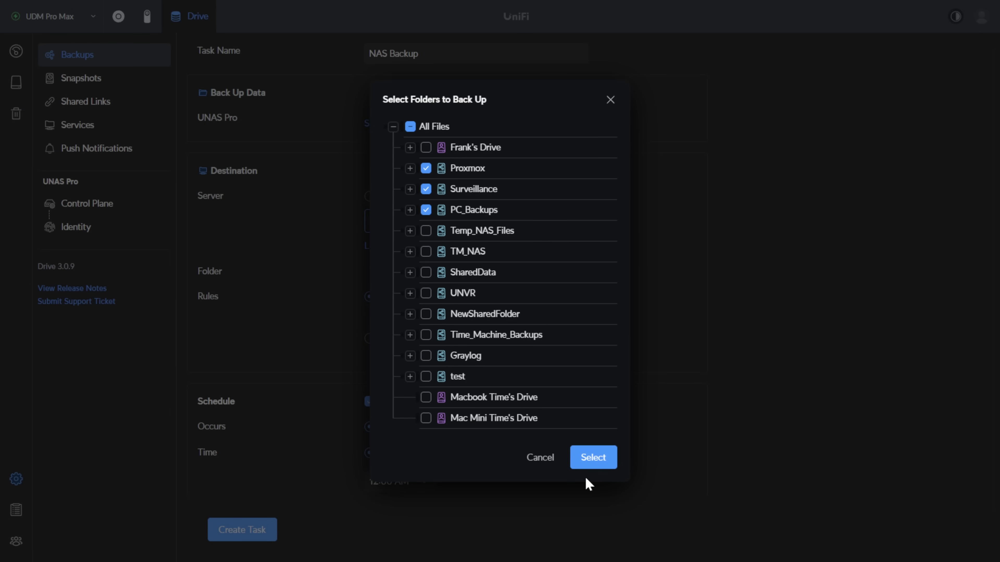
Confirm the three source folders and set the backup destination to CIFS/SMB Server.
click(591, 458)
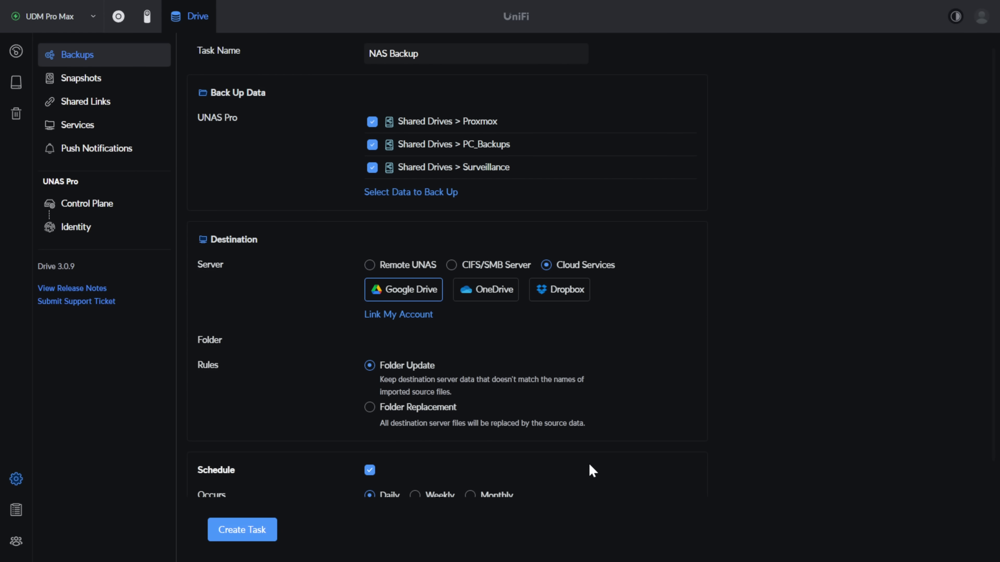
click(475, 267)
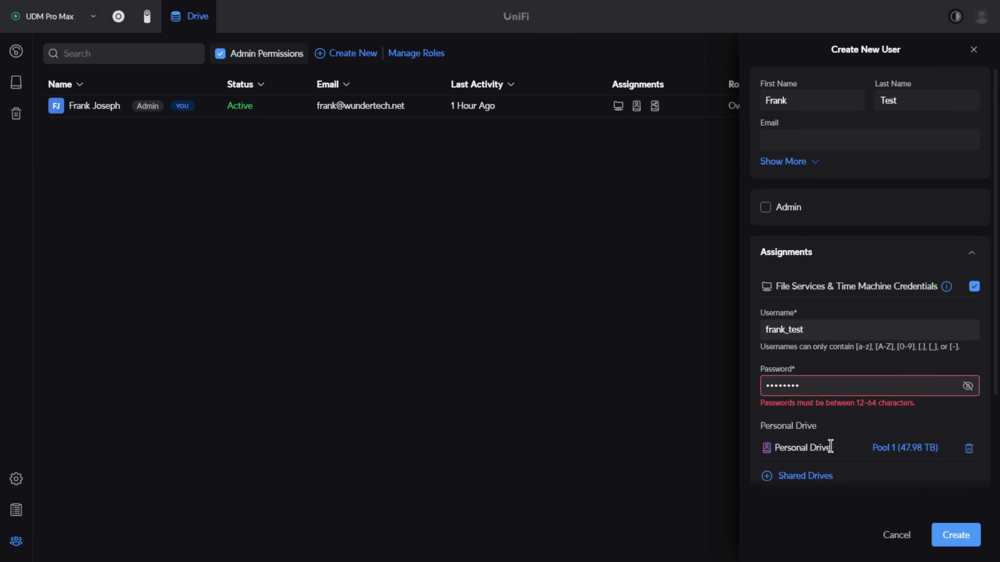
Assign the UNVR, Surveillance and PC_Backups shared drives to the new user.
click(795, 477)
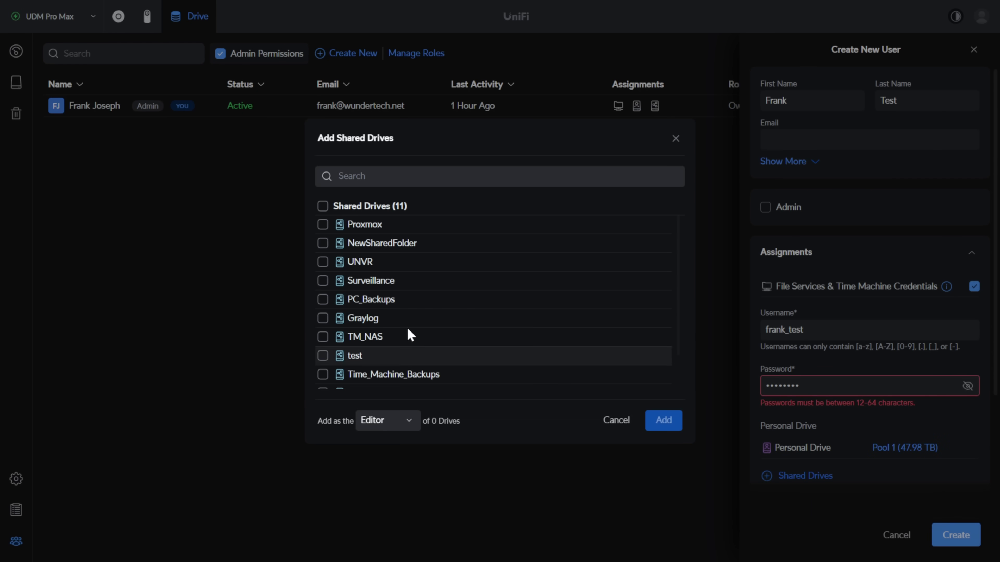
click(323, 262)
click(322, 280)
click(323, 299)
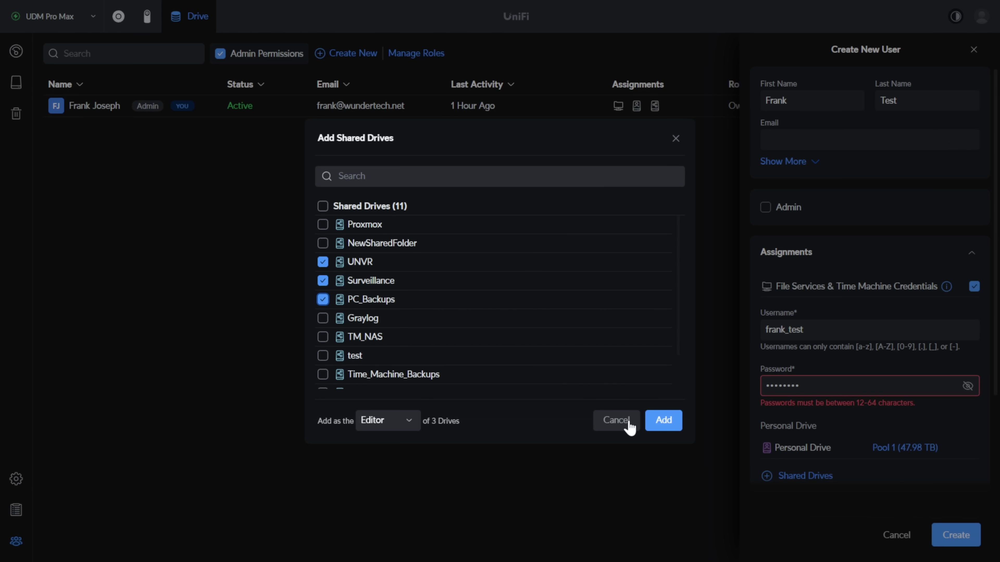
click(659, 433)
scroll(830, 433, down, 2)
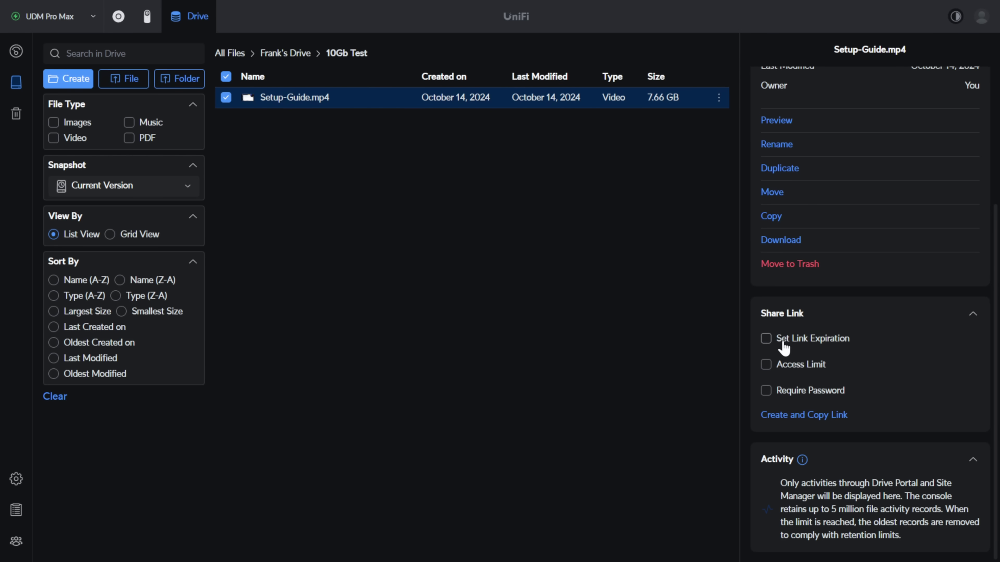
Create the Setup-Guide.mp4 link with a 25/07/2025 expiration, one-access limit and password, and copy it.
click(767, 339)
click(784, 389)
scroll(784, 394, down, 1)
click(785, 392)
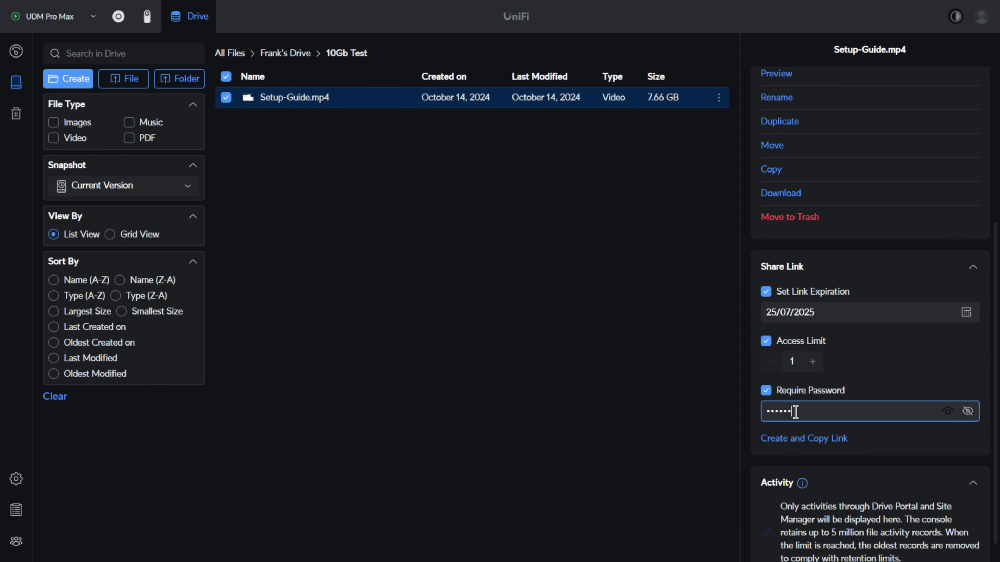
click(801, 439)
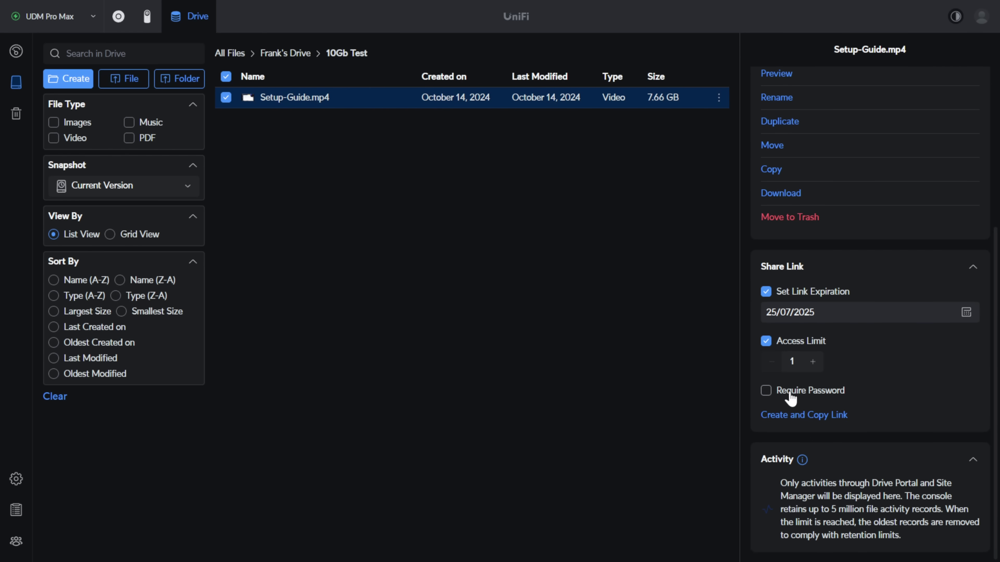
Toggle Require Password and create and copy a new Setup-Guide.mp4 share link.
click(785, 391)
click(801, 439)
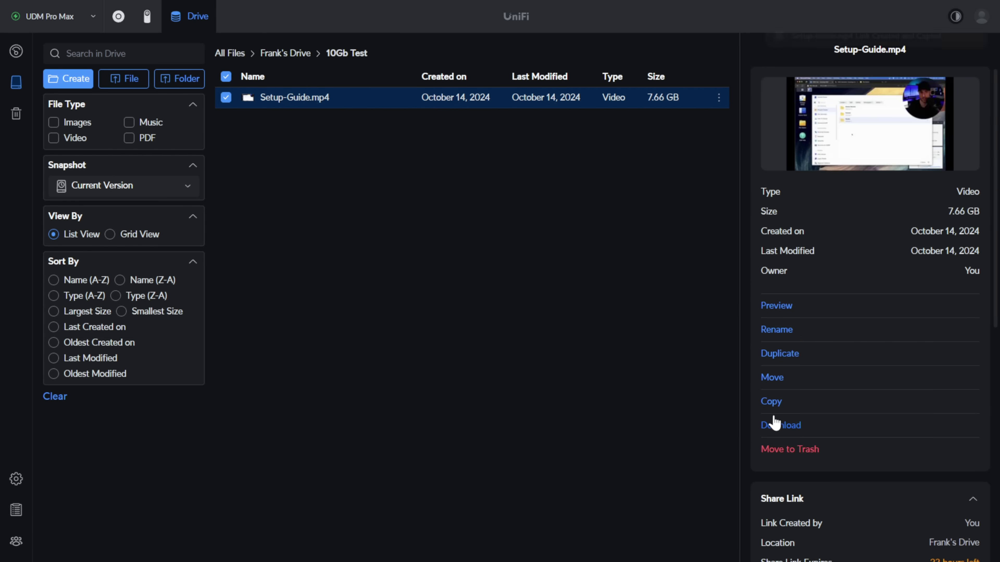